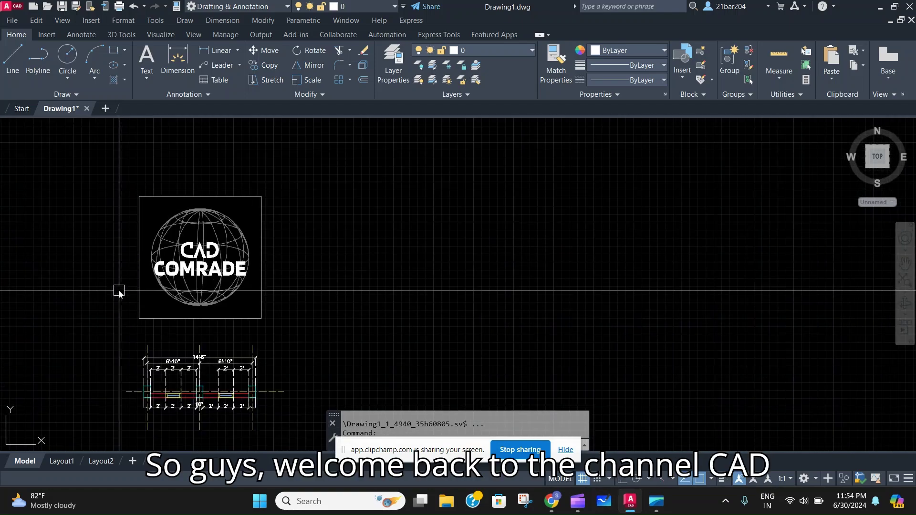
scroll(255, 290, "up", 2)
scroll(255, 290, "down", 2)
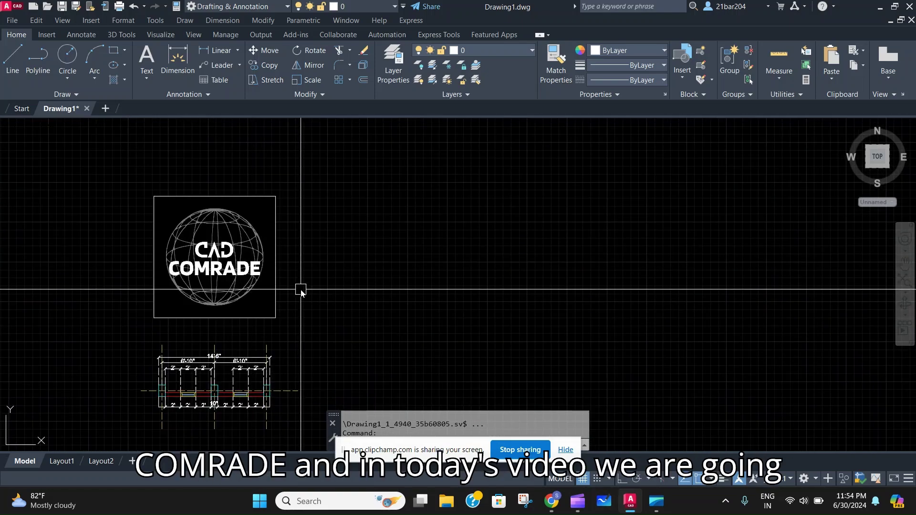
Draw a rectangle with REC to the right of the CAD COMRADE logo
type("Re")
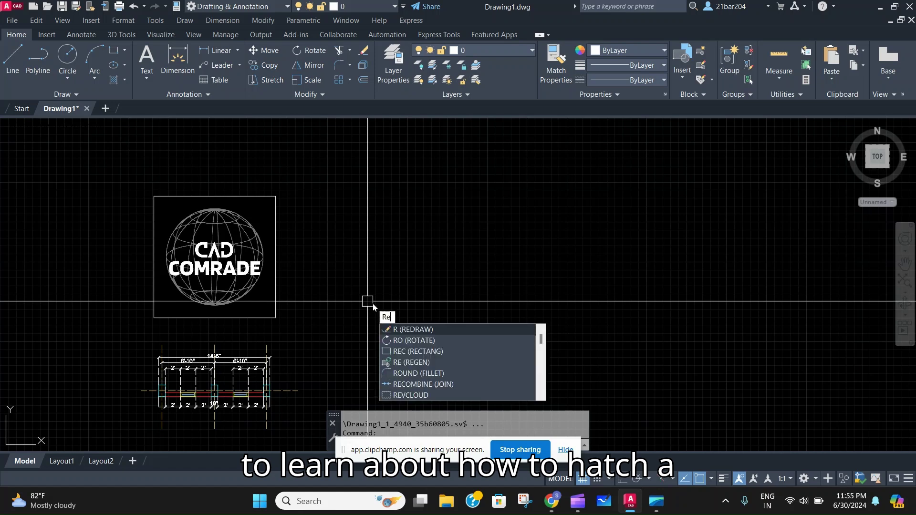
type("c")
key("Return")
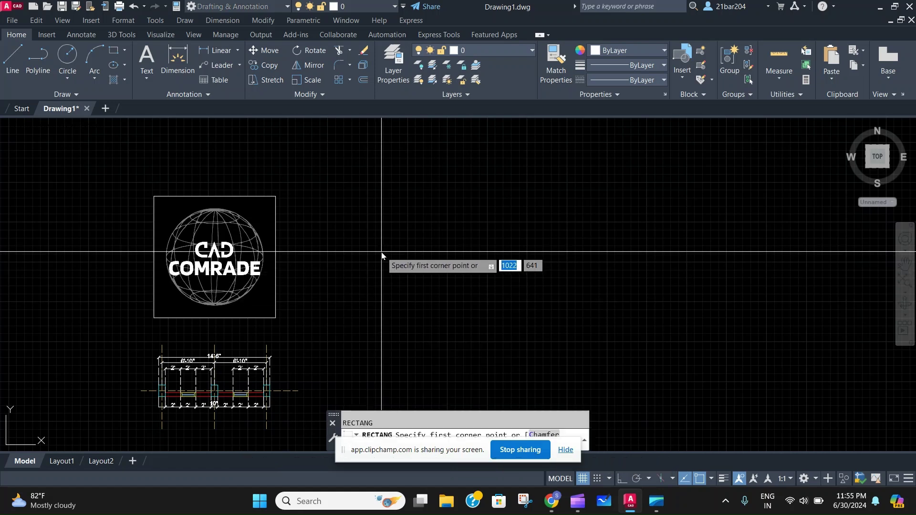
left_click(382, 251)
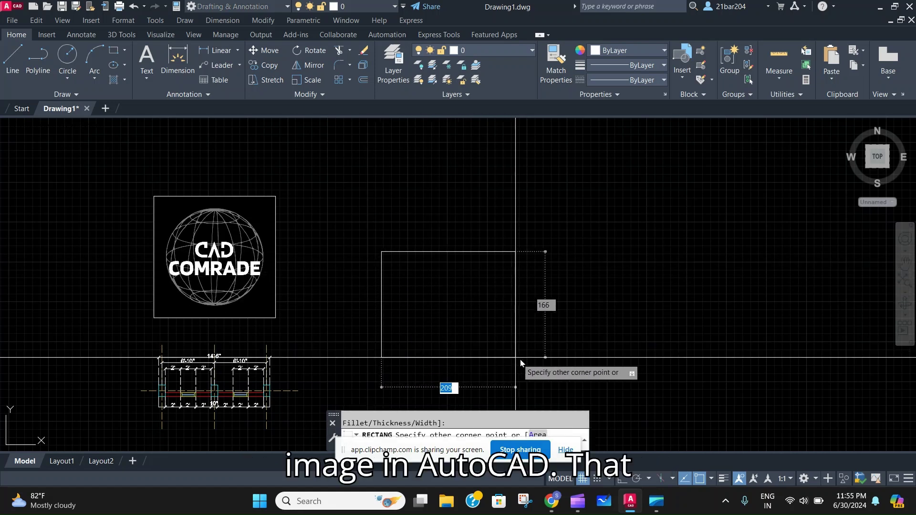
left_click(564, 371)
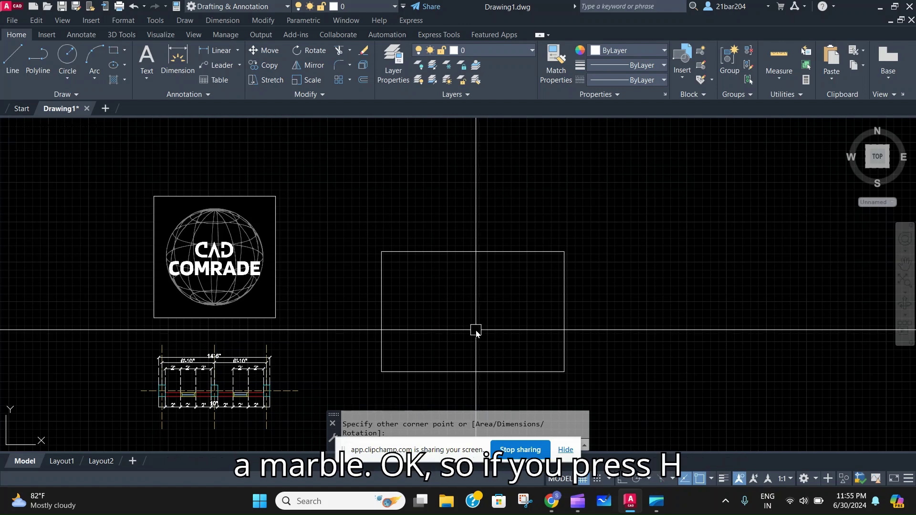
Start HATCH, then cancel it because no marble pattern is available
type("h")
key("Return")
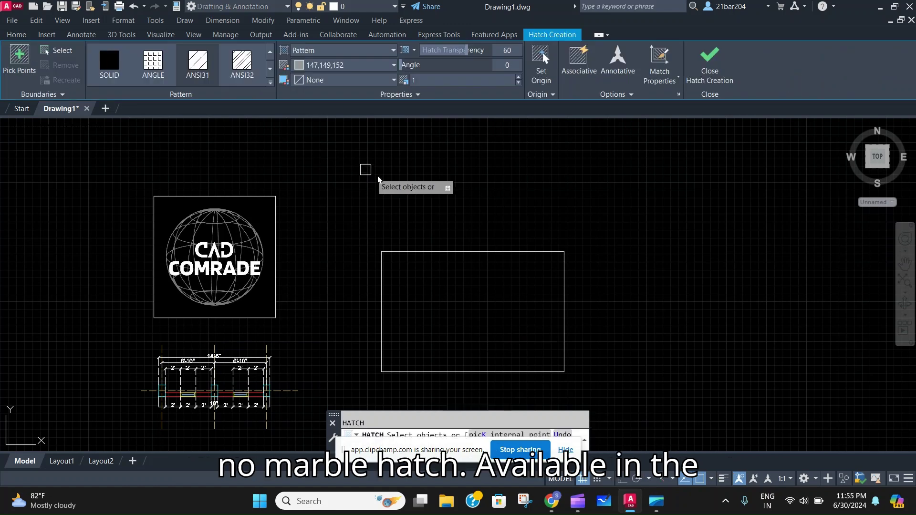
key("Escape")
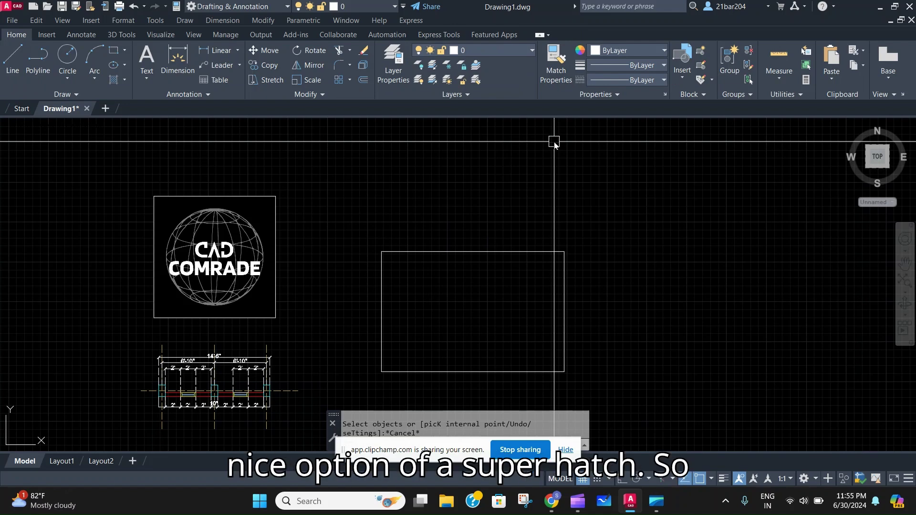
Save the grey marble texture image from the Google Images results as a JPEG
left_click(555, 502)
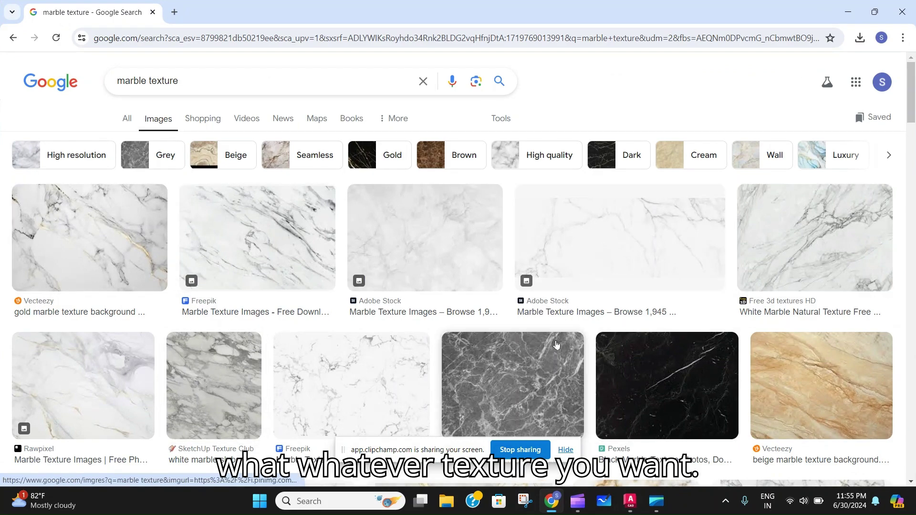
scroll(539, 372, "down", 2)
scroll(530, 387, "up", 2)
left_click(524, 397)
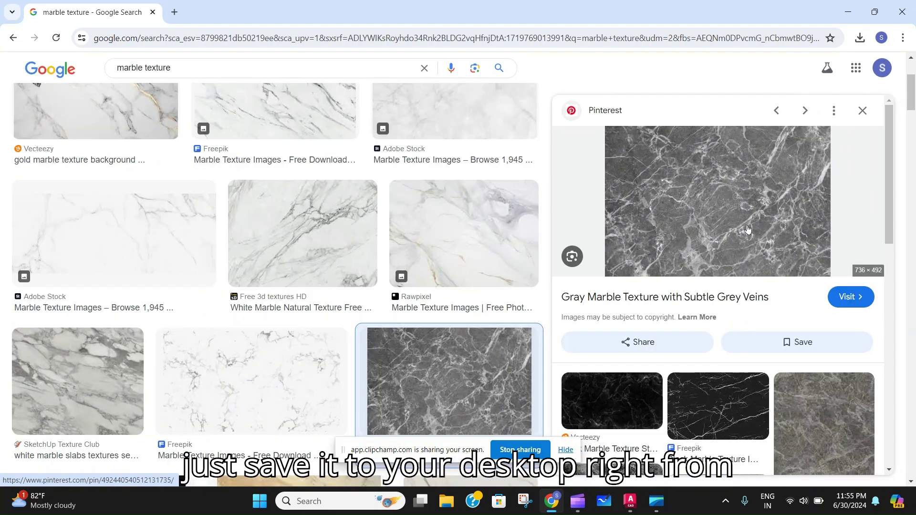
right_click(700, 202)
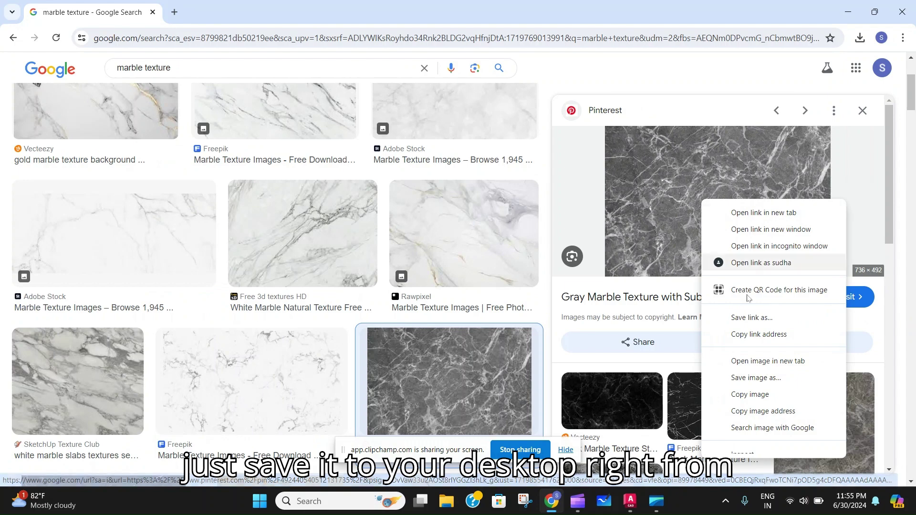
left_click(762, 379)
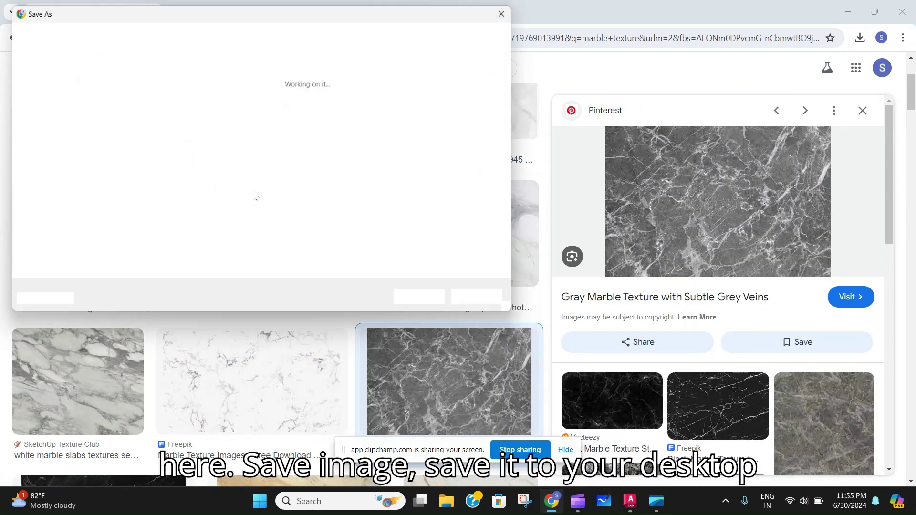
key("Return")
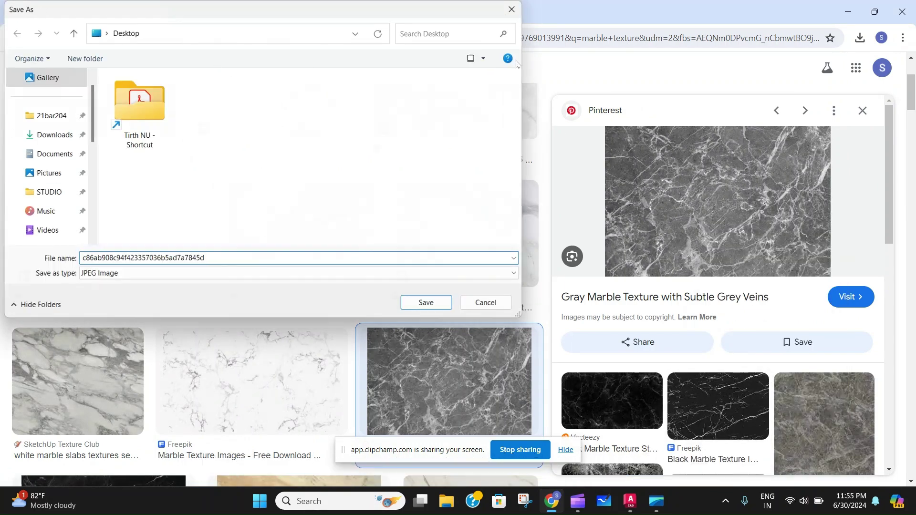
Return to AutoCAD and run SUPERHATCH to bring up its pattern-type dialog
left_click(631, 501)
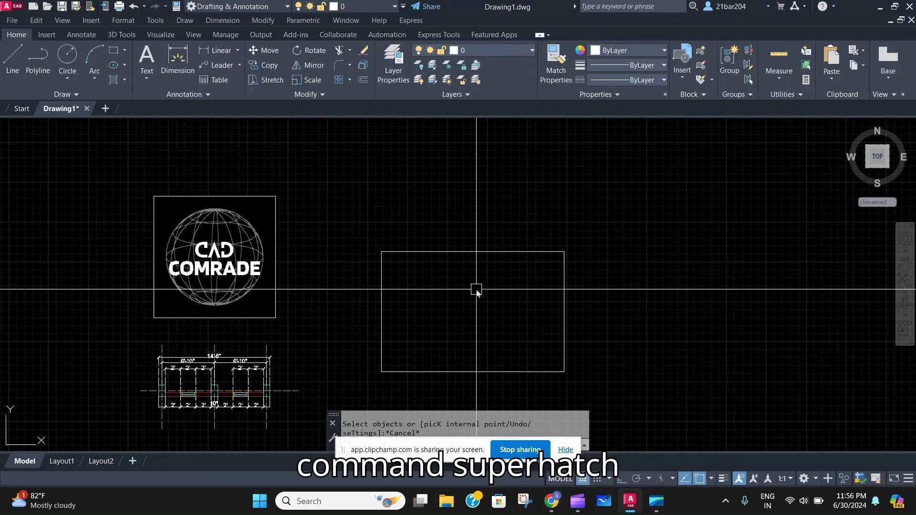
type("super")
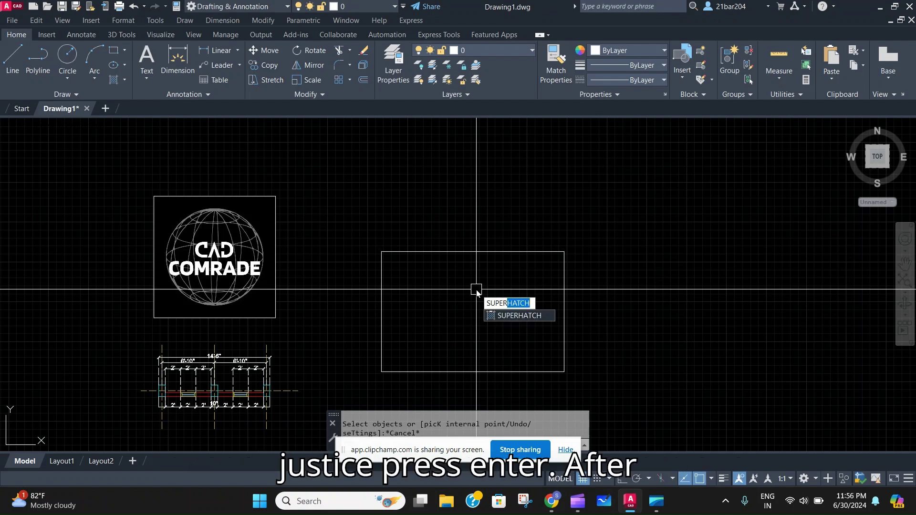
key("Return")
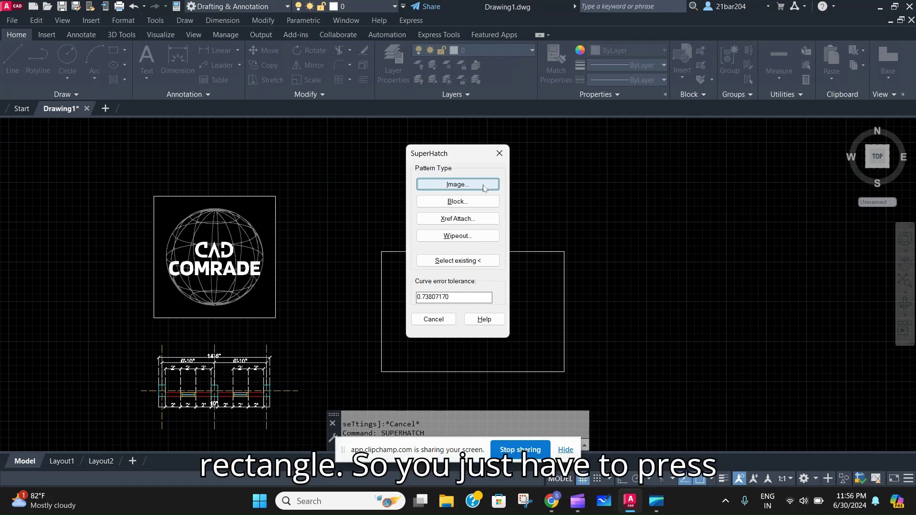
Attach the downloaded marble JPEG as the SuperHatch image with a relative path
left_click(483, 186)
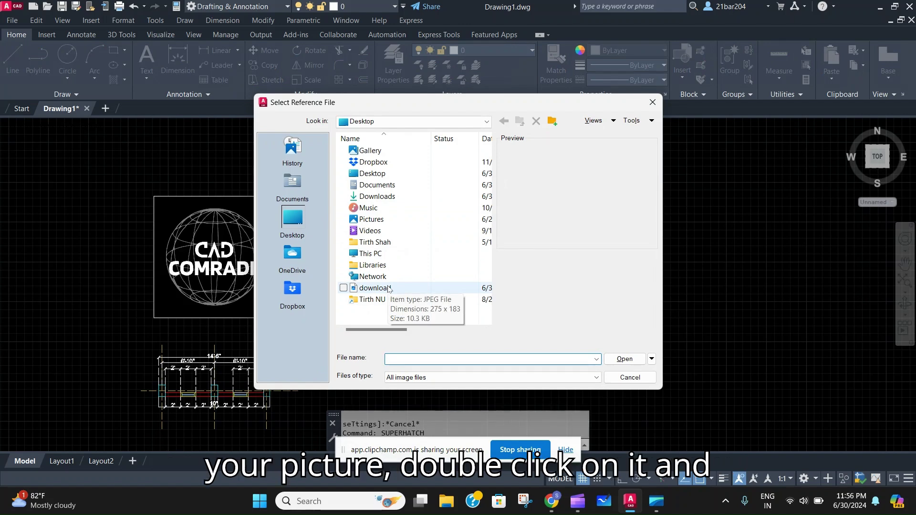
double_click(389, 288)
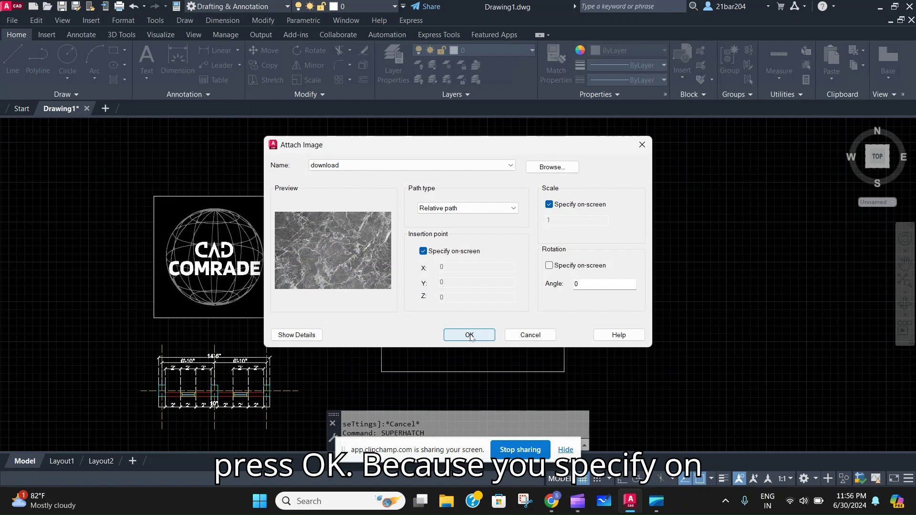
left_click(467, 209)
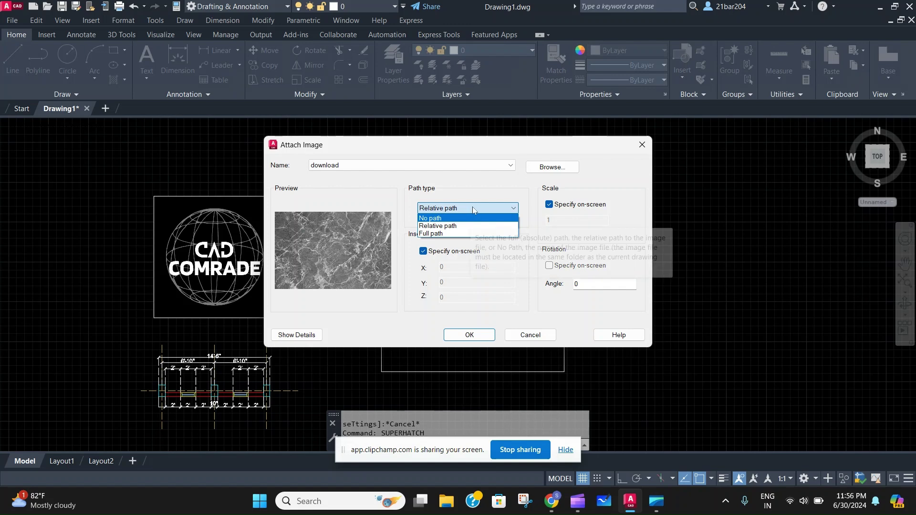
left_click(435, 225)
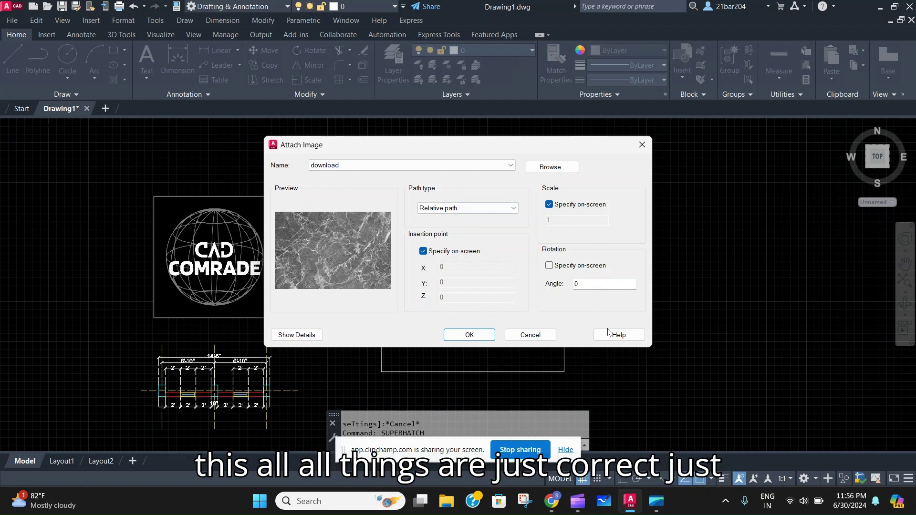
left_click(473, 336)
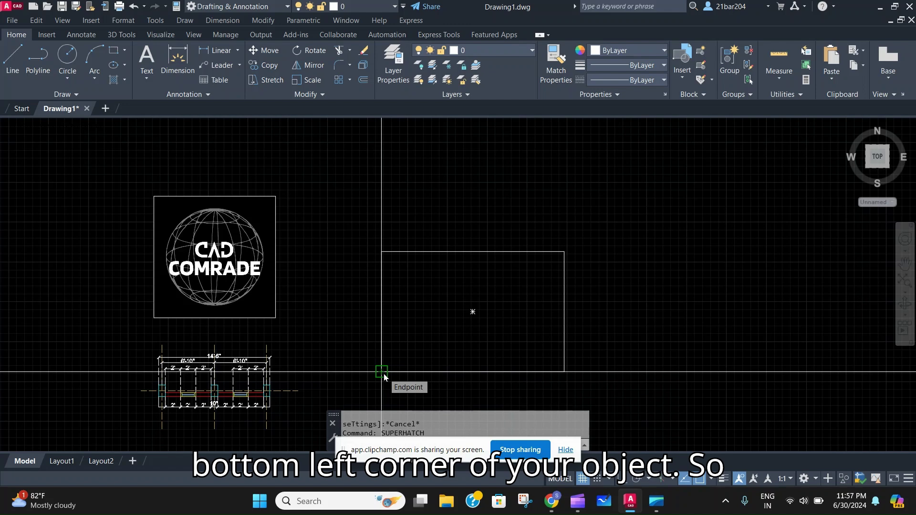
Place the marble image from the rectangle's lower-left to its lower-right corner
left_click(381, 372)
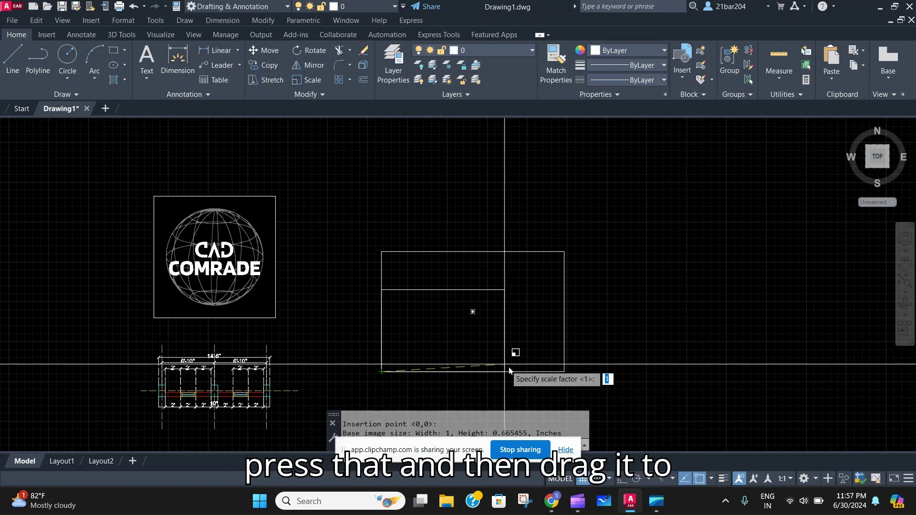
left_click(564, 372)
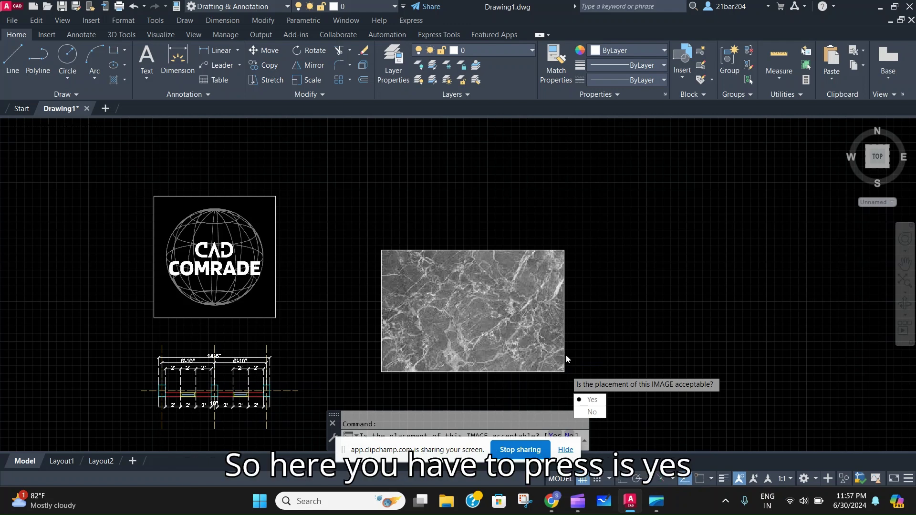
Accept the image placement and pick a point inside the rectangle as the hatch area
key("Return")
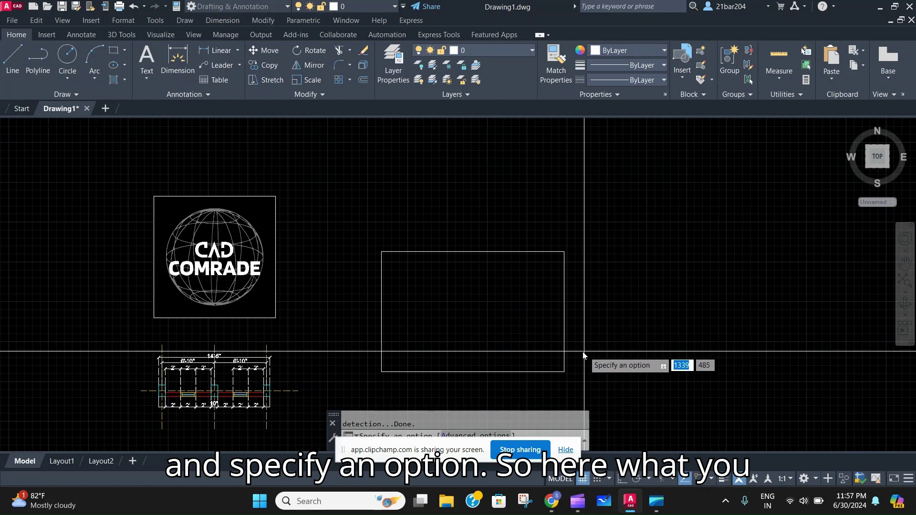
left_click(564, 450)
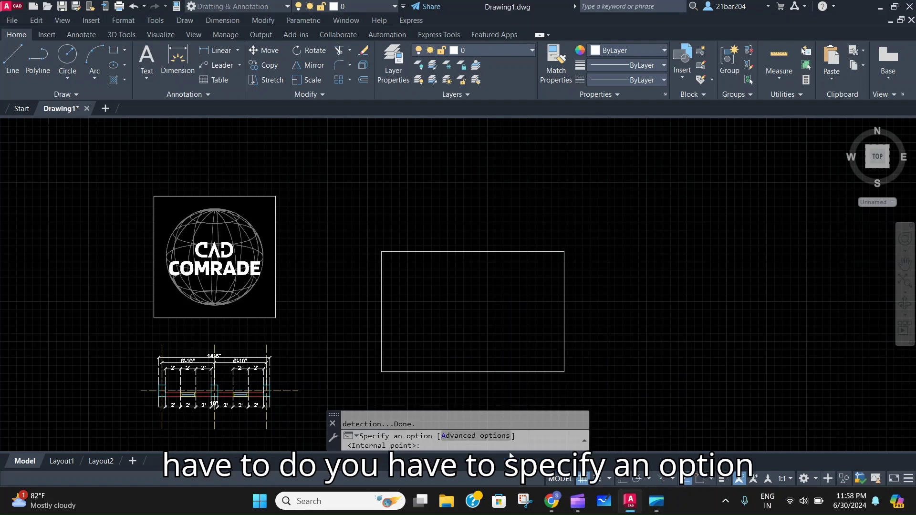
key("Down")
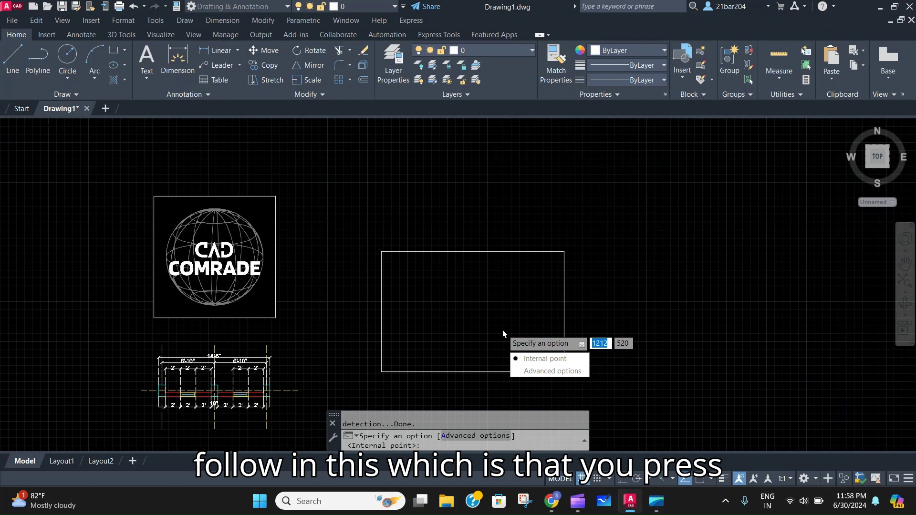
key("Return")
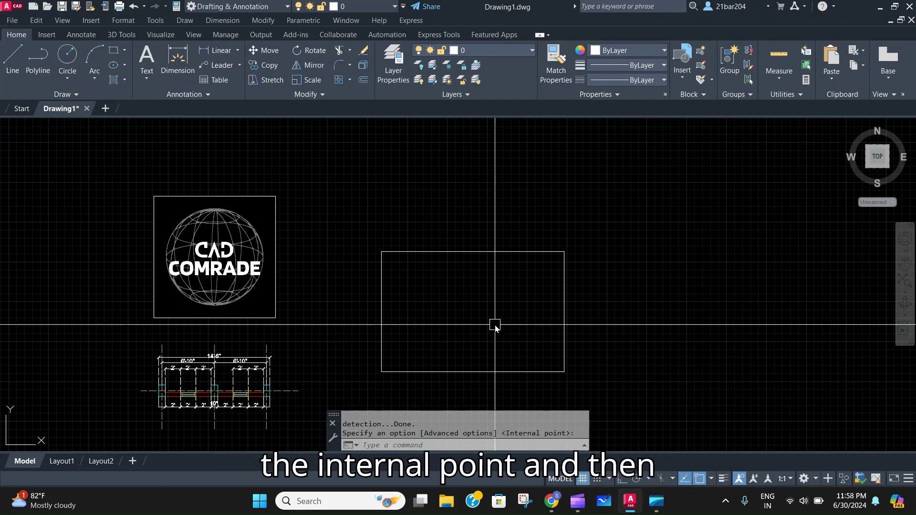
left_click(468, 331)
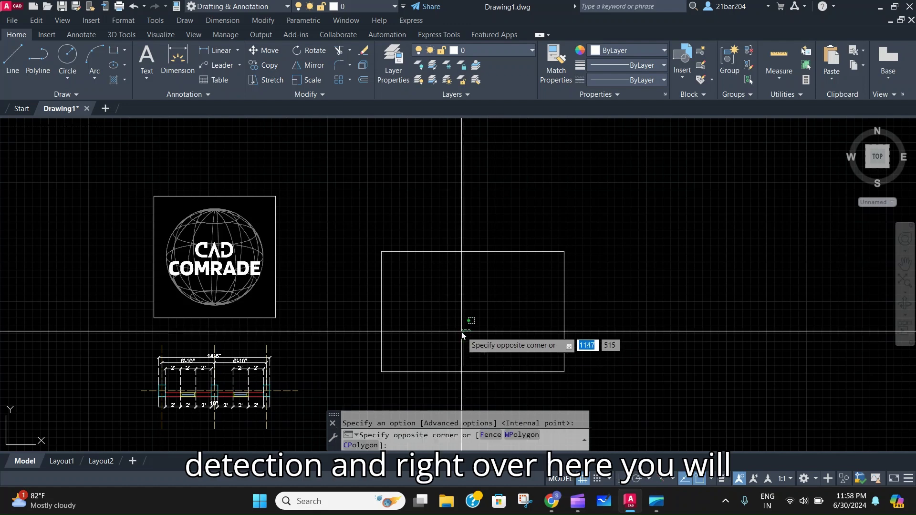
Rerun SUPERHATCH and attach the downloaded marble image as the pattern
type("superhatch")
key("Return")
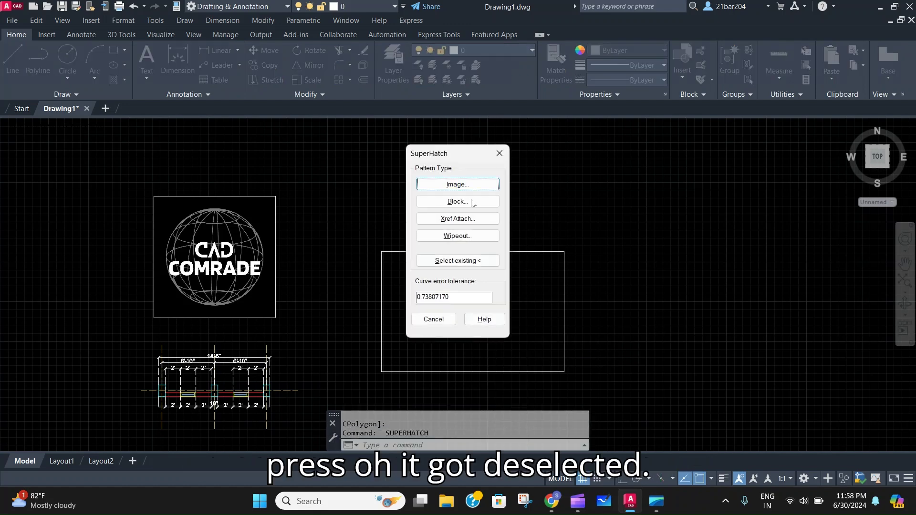
left_click(470, 190)
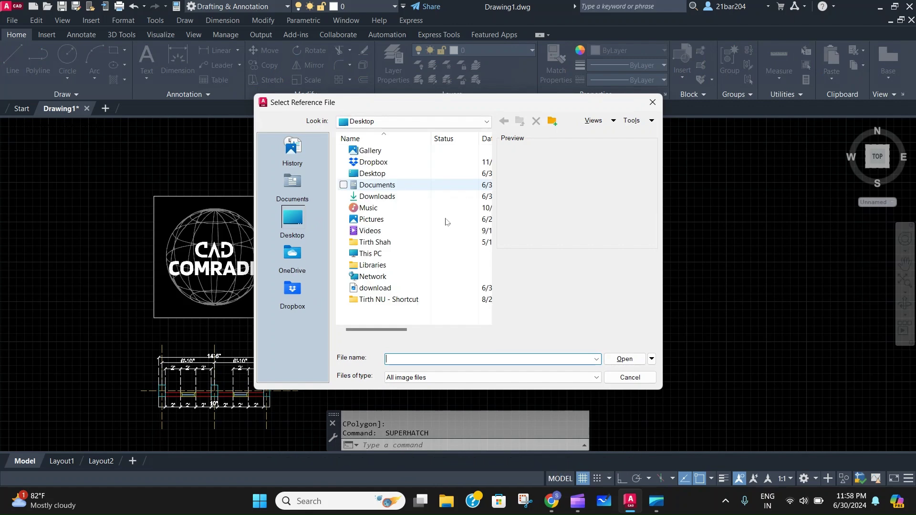
double_click(399, 288)
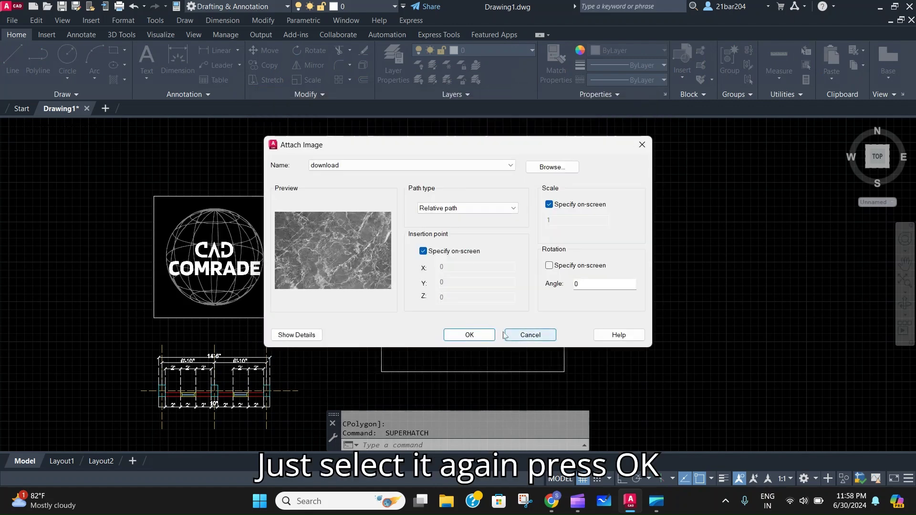
left_click(479, 332)
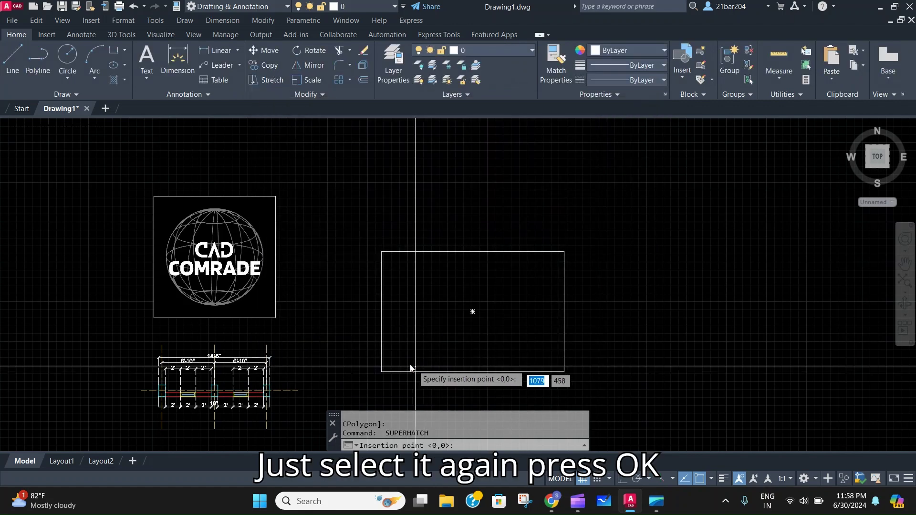
Fit the image between the rectangle's lower corners, accept it, and fill the rectangle's interior
left_click(383, 369)
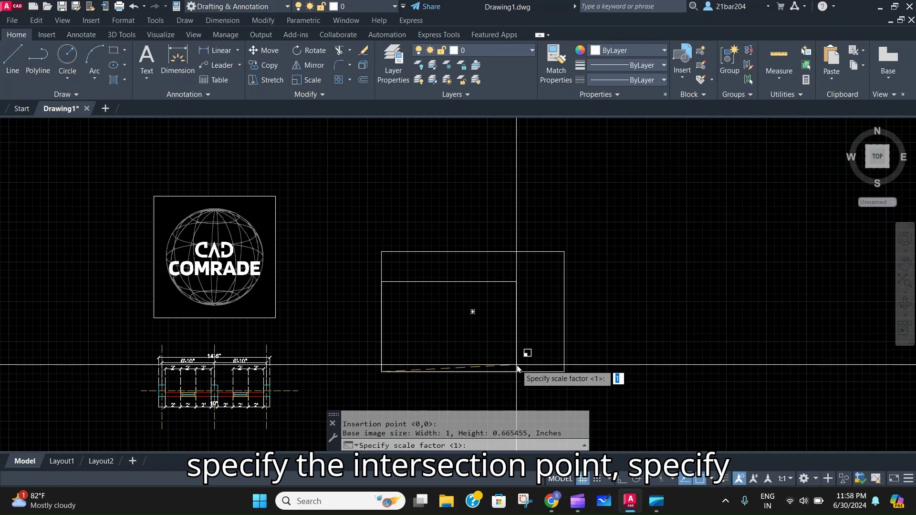
left_click(563, 365)
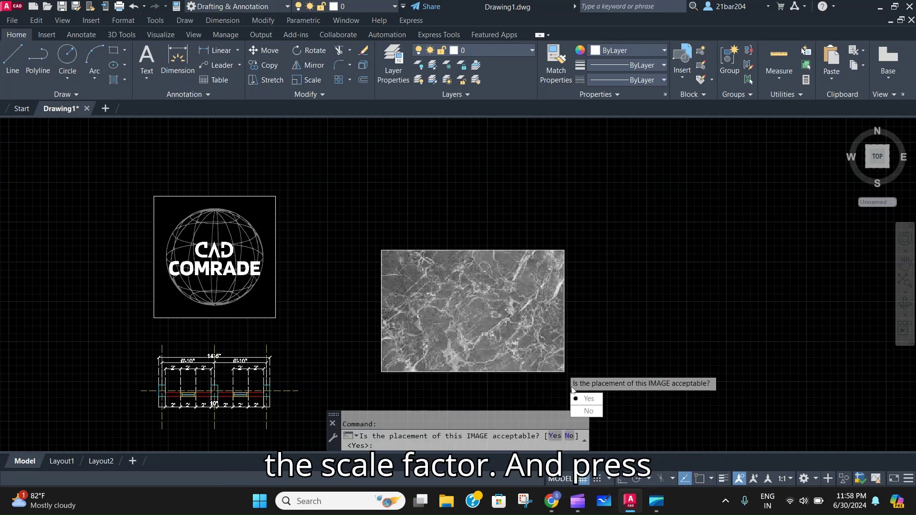
left_click(577, 399)
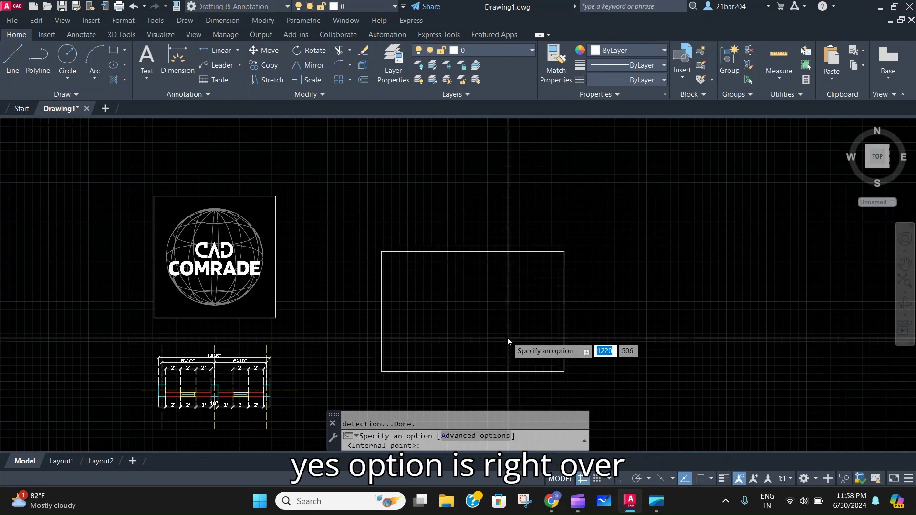
left_click(496, 329)
key("space")
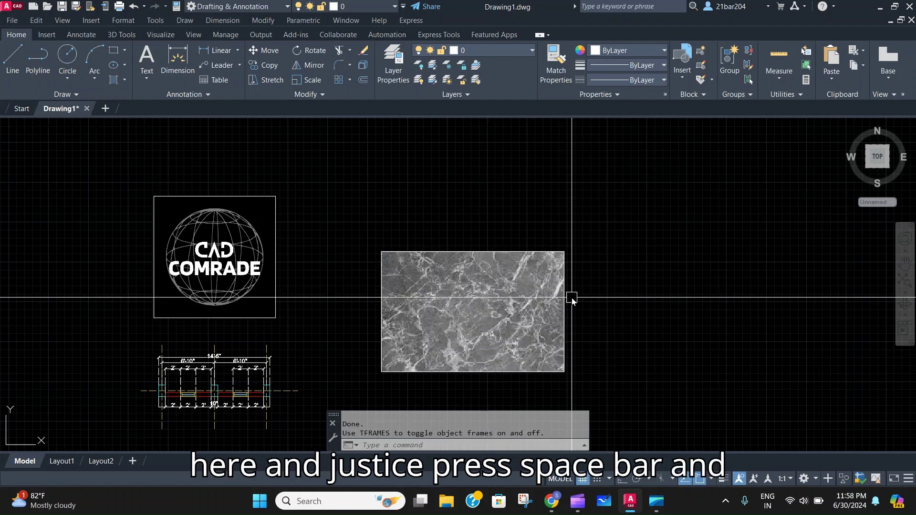
left_click(542, 260)
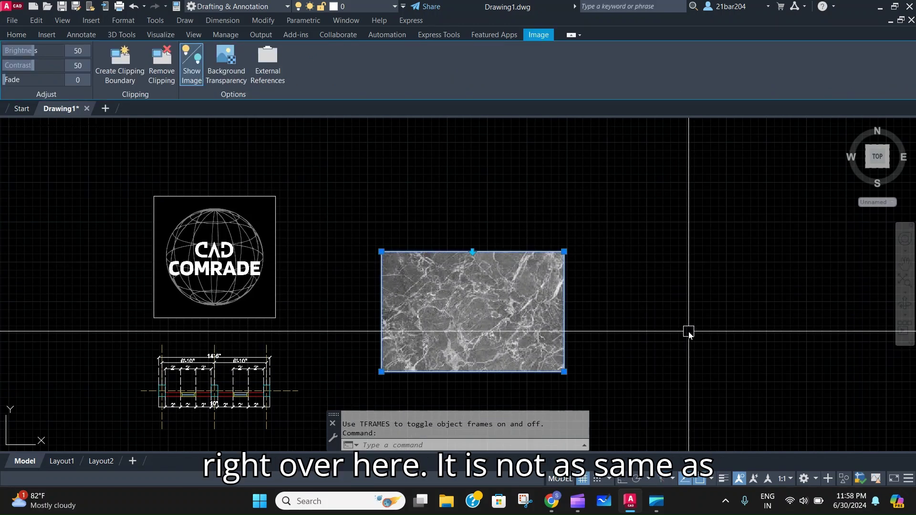
key("Escape")
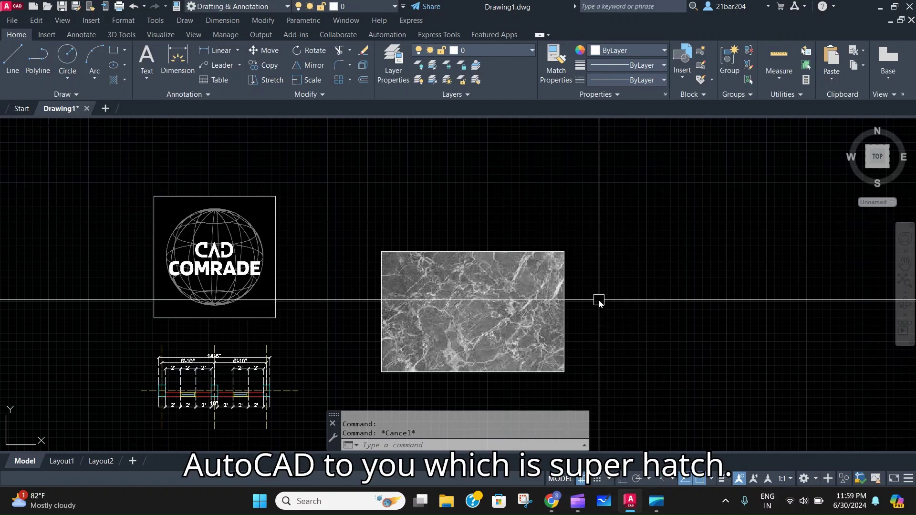
type("SUPERHATCH")
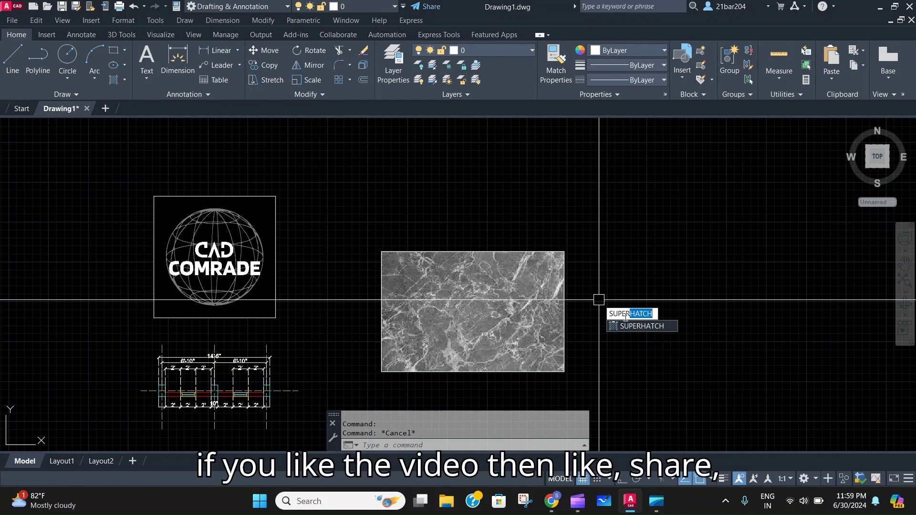
key("Escape")
key("Escape")
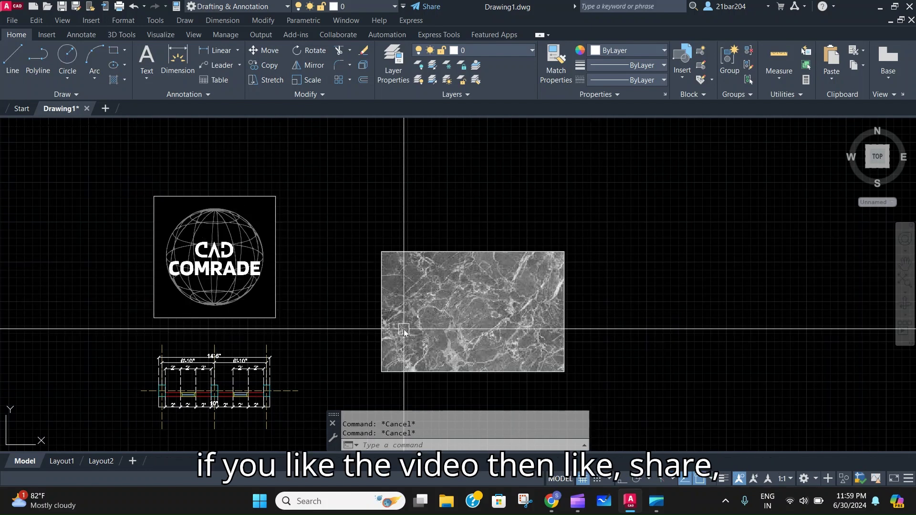